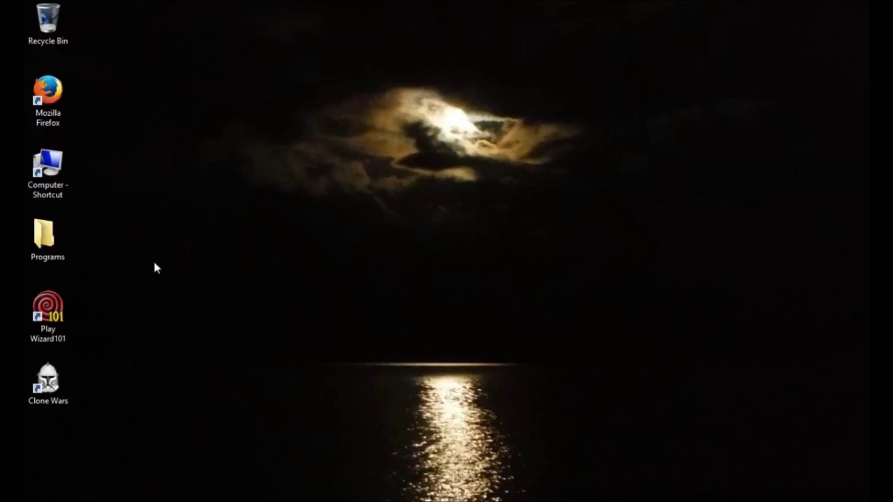
Step: Open the desktop Programs folder and launch the 'JoyToKey - Shortcut' from it
double_click(61, 245)
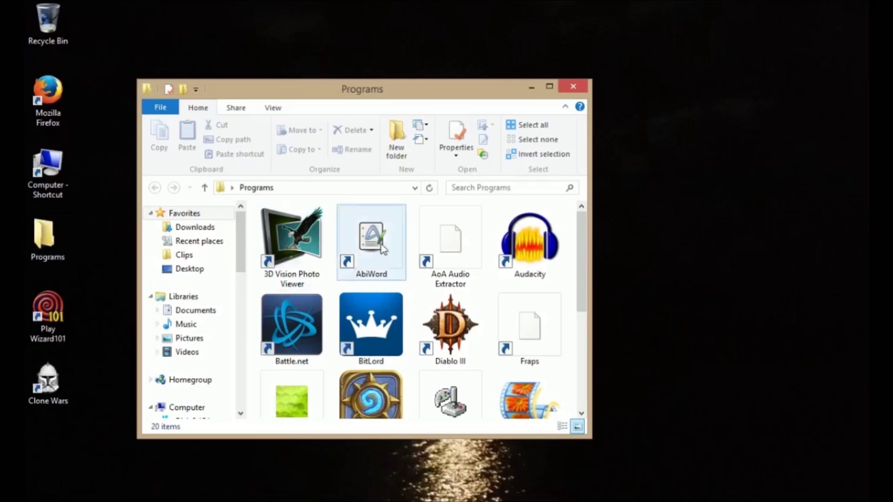
scroll(409, 253, "down", 4)
scroll(417, 274, "up", 1)
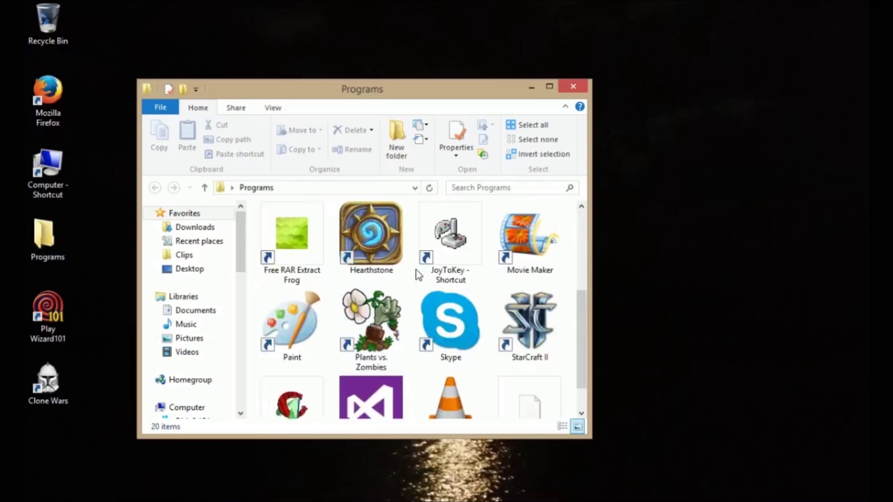
scroll(414, 281, "up", 1)
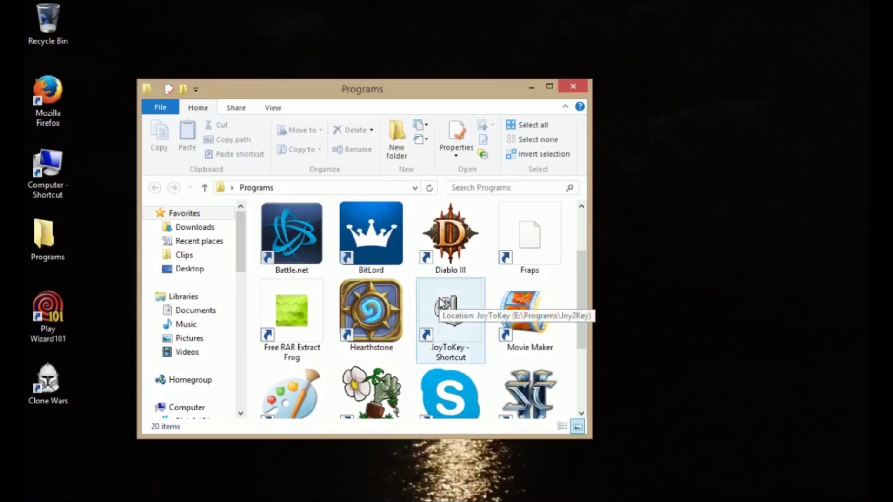
double_click(469, 343)
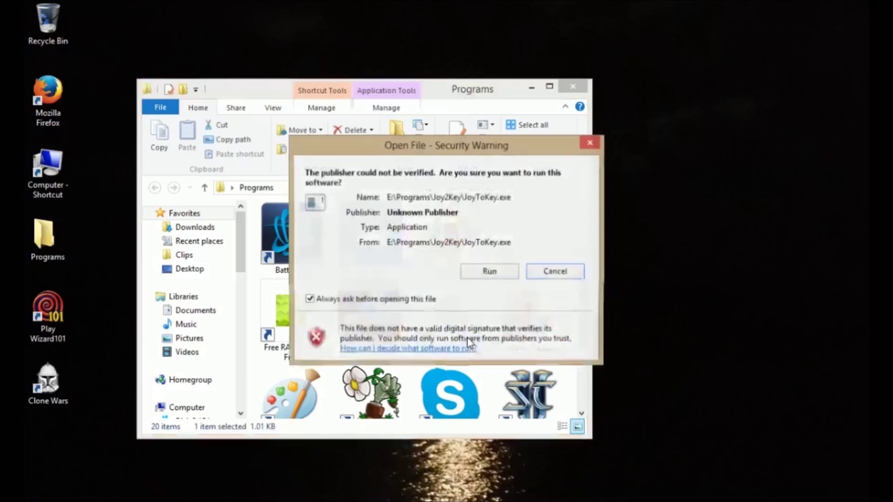
Step: Allow JoyToKey to run, select First Configuration, and uncheck 'Use Axes other than X and Y'
left_click(516, 273)
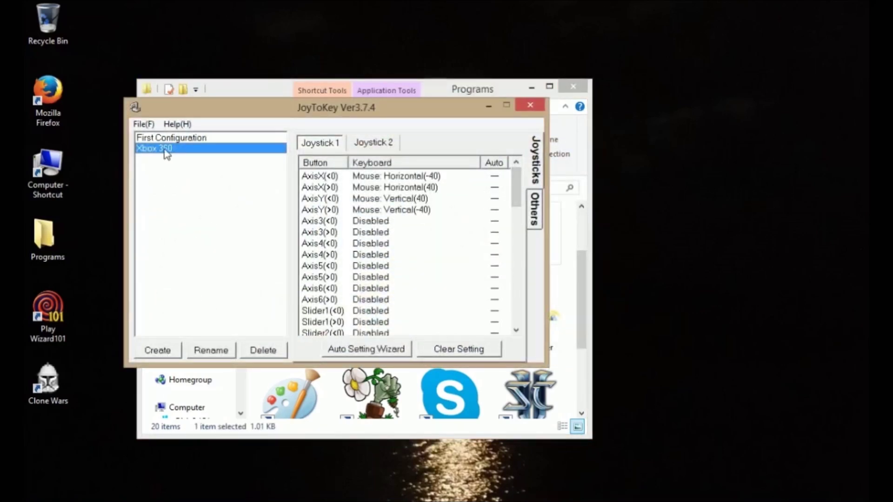
left_click(196, 138)
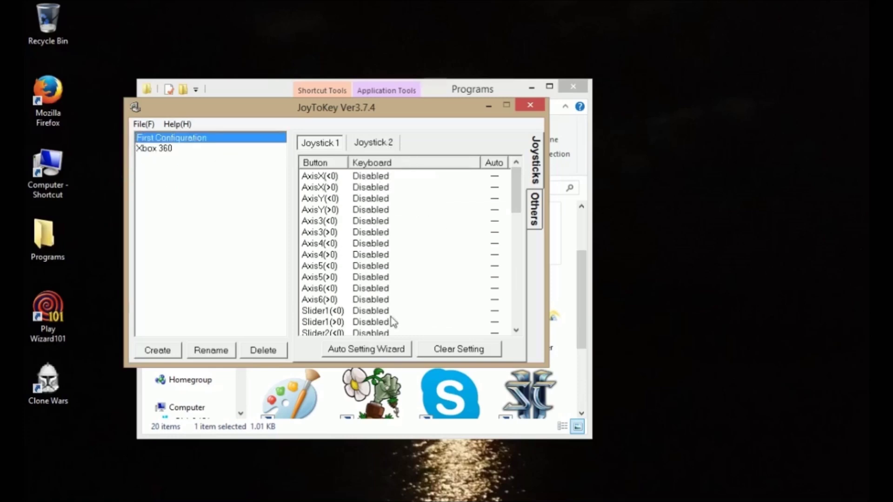
left_click(536, 209)
left_click(331, 260)
left_click(535, 172)
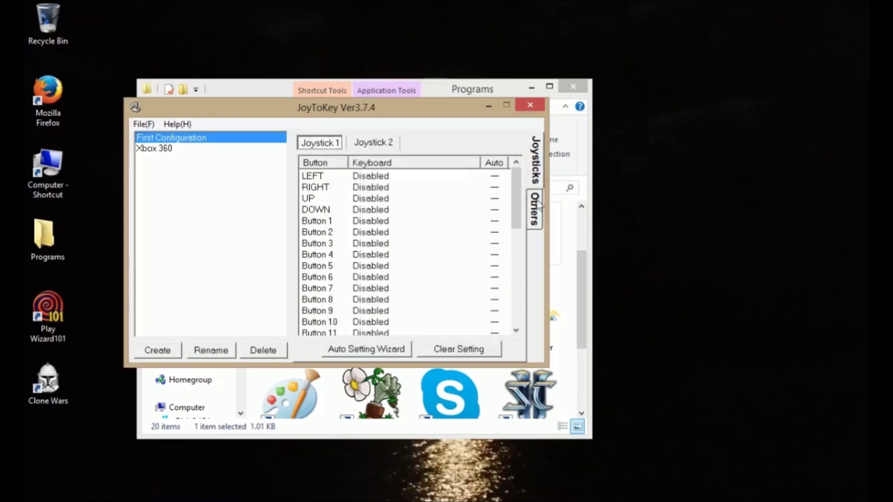
left_click_drag(517, 199, 505, 165)
Step: Re-check 'Use Axes other than X and Y' so Axis3–Axis6 and Slider rows appear
left_click(535, 209)
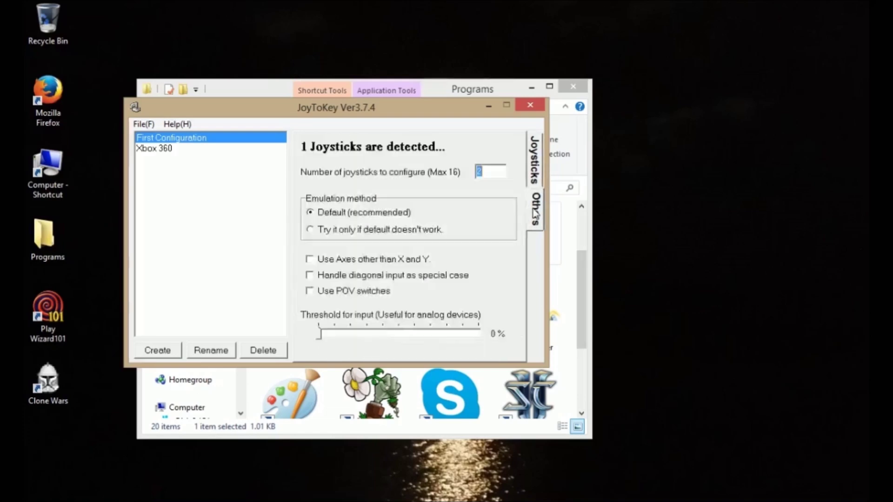
left_click(310, 259)
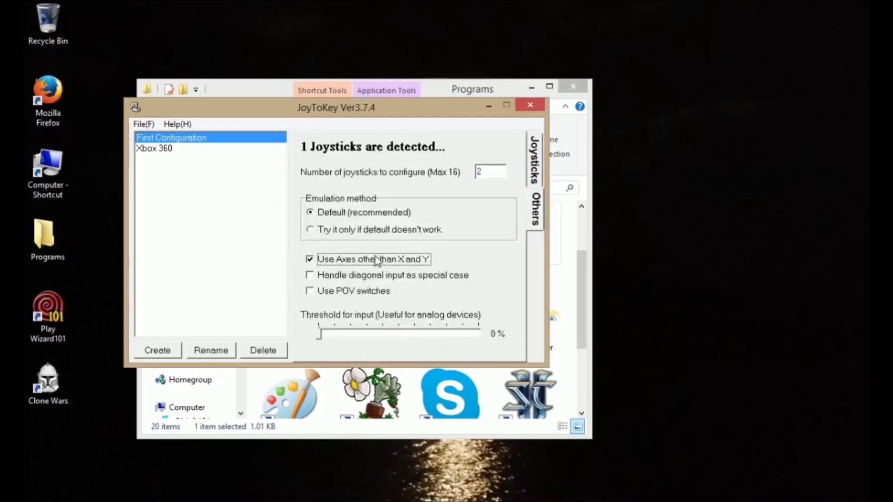
left_click(540, 161)
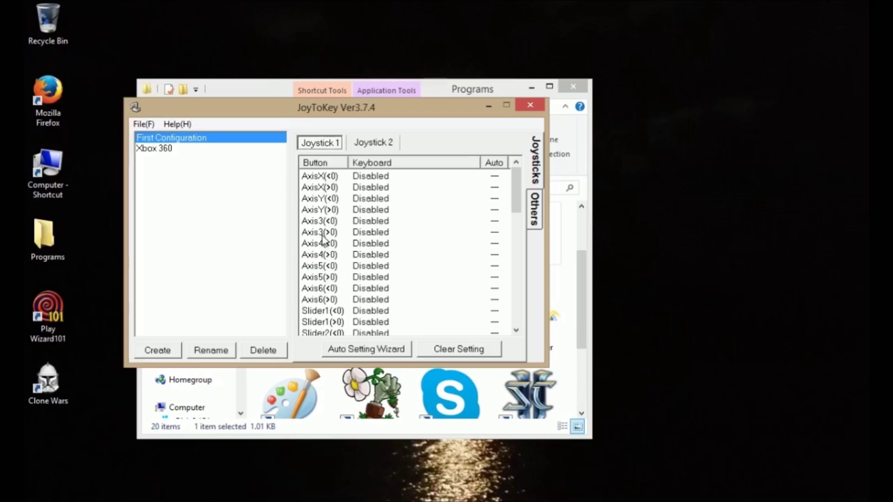
Step: Inspect the Xbox 360 profile's AxisX(<0) mapping for reference, closing it unchanged
left_click_drag(517, 207, 513, 183)
left_click(185, 149)
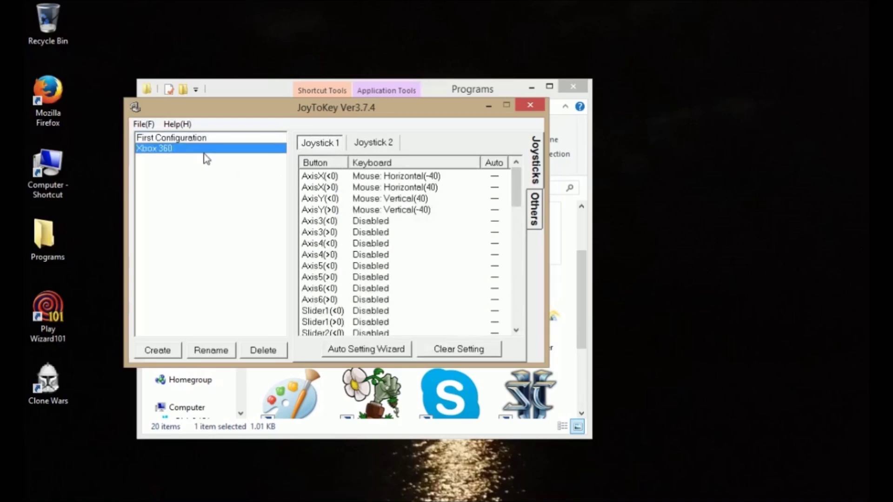
left_click(334, 179)
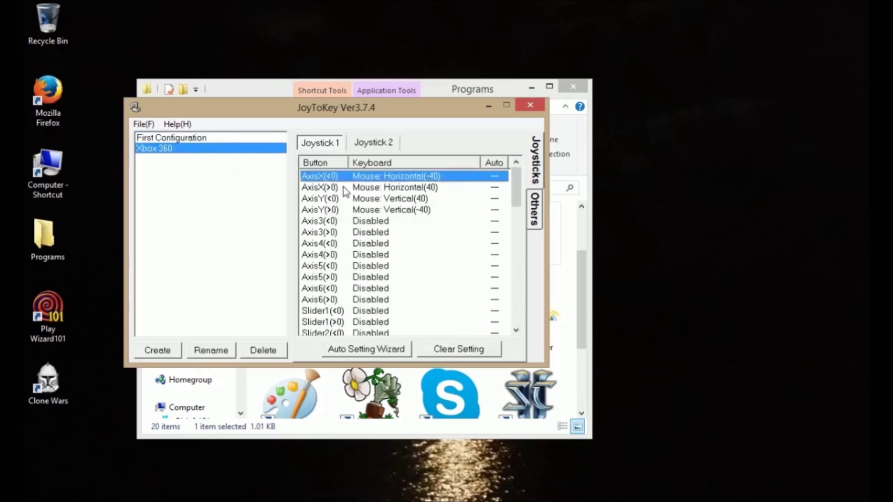
double_click(349, 176)
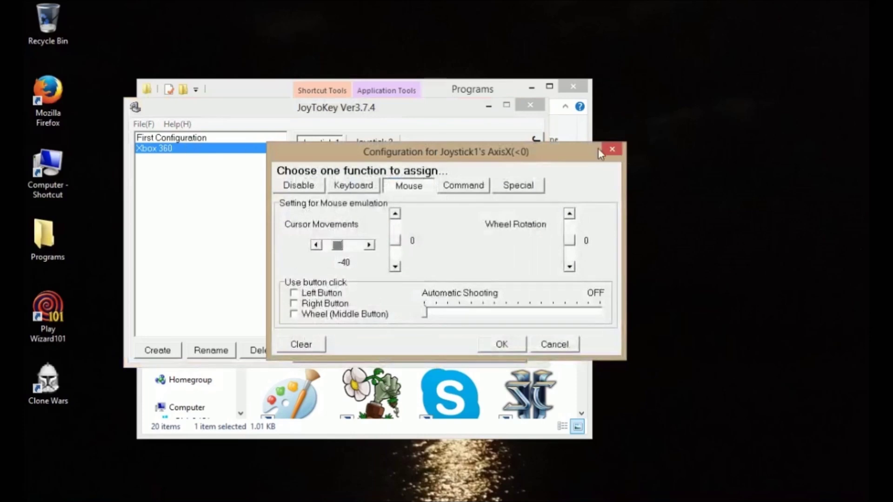
left_click(610, 149)
Step: In First Configuration, map AxisX(<0) to horizontal mouse movement of -48
left_click(221, 140)
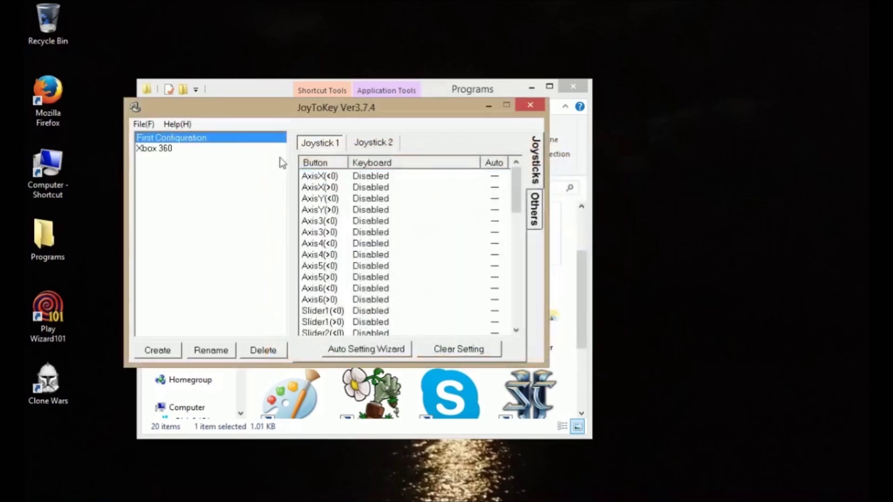
double_click(339, 177)
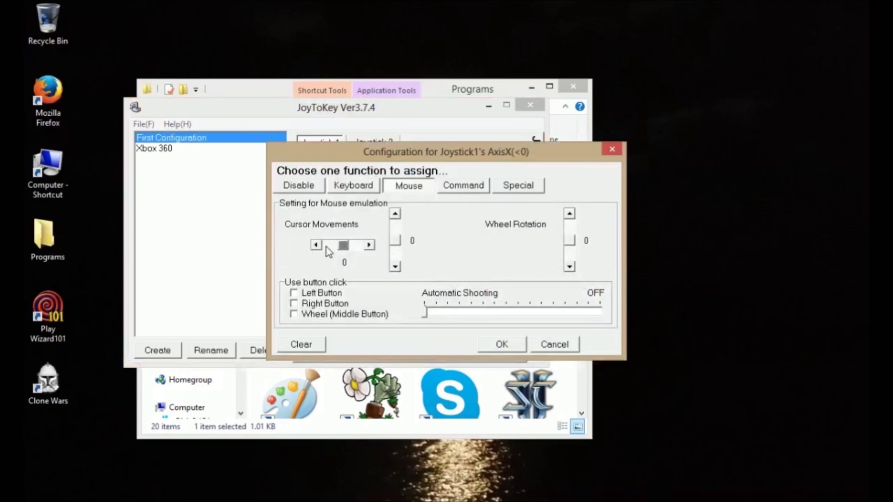
left_click(511, 345)
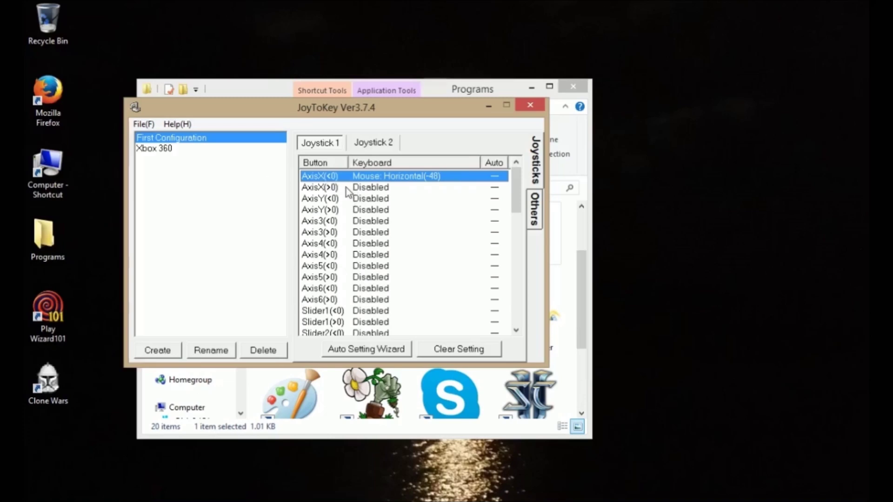
Step: Map AxisX(>0) to horizontal mouse movement 39 and AxisY(<0) to vertical movement
double_click(336, 188)
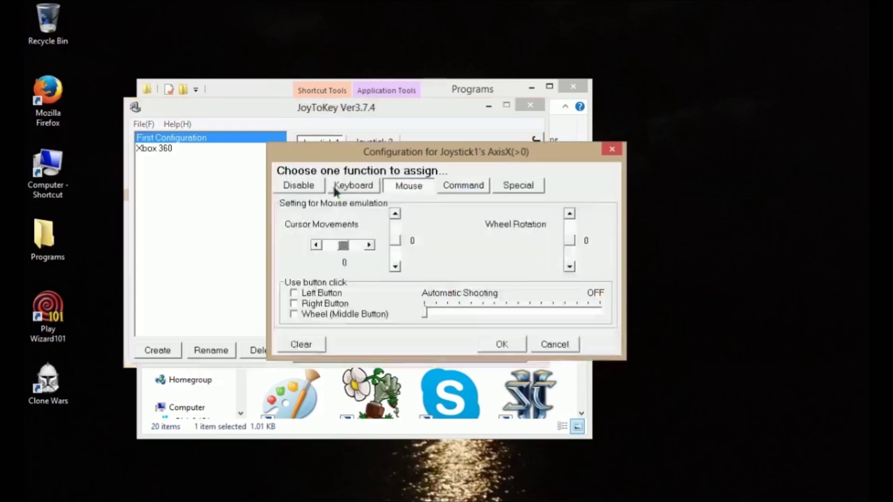
left_click_drag(346, 244, 353, 244)
left_click(504, 344)
double_click(363, 199)
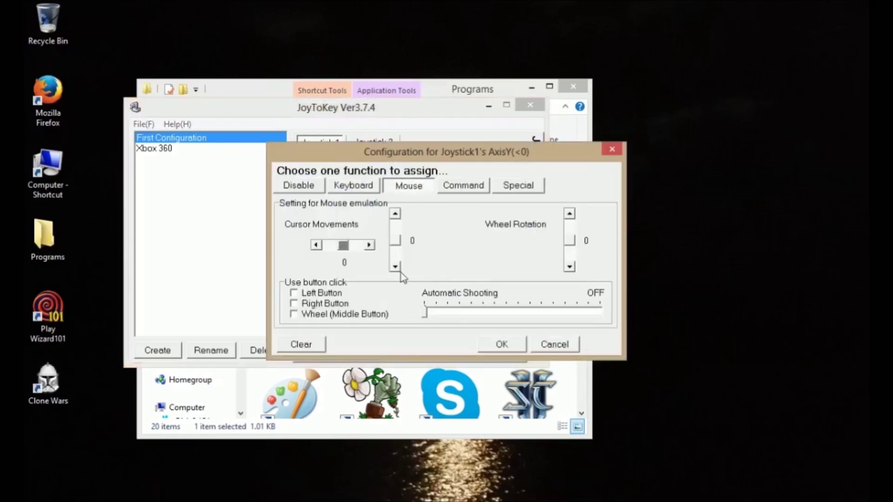
left_click_drag(396, 241, 395, 228)
left_click(499, 344)
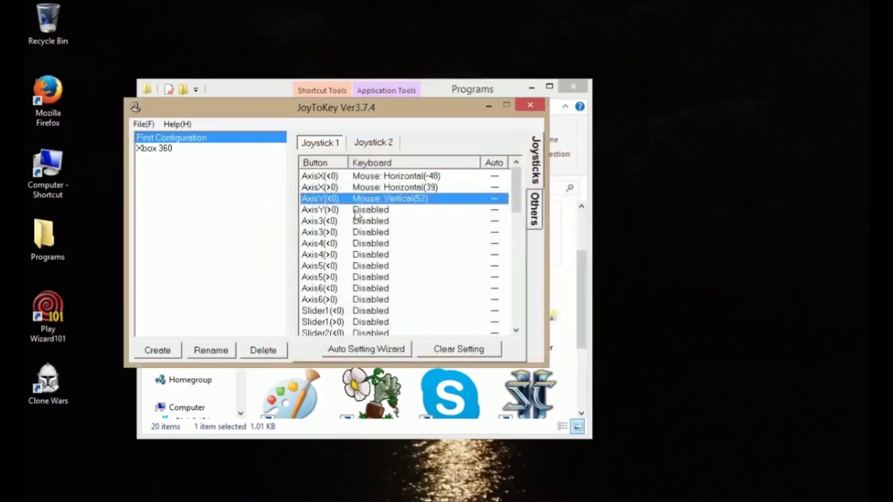
Step: Check Xbox 360's AxisY(<0) for reference, then set First Configuration's AxisY(>0) mouse movement
left_click(177, 147)
double_click(398, 201)
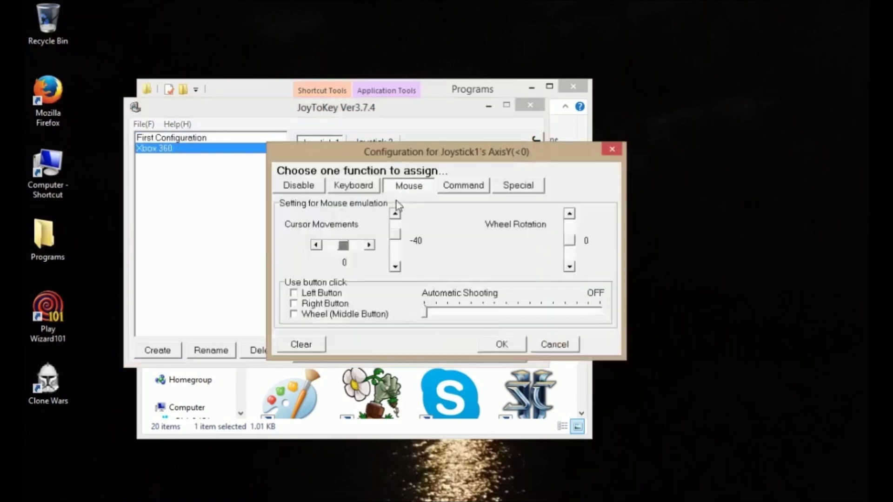
left_click(515, 343)
left_click(183, 140)
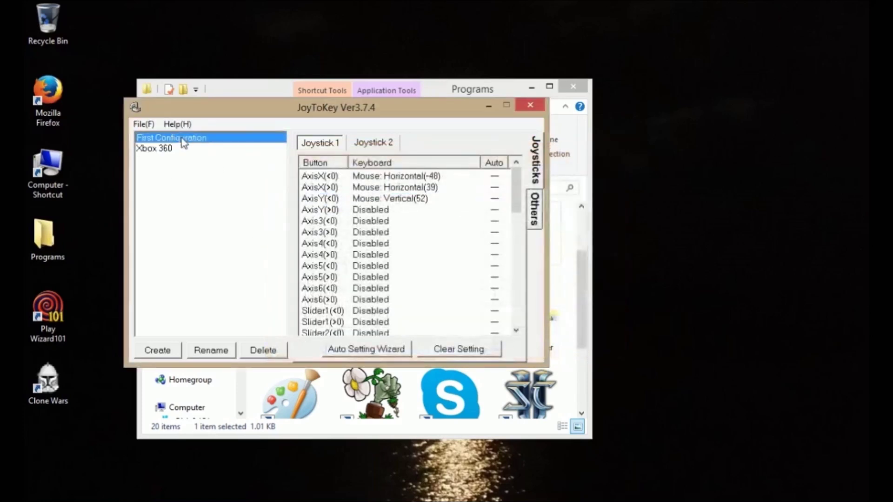
double_click(391, 210)
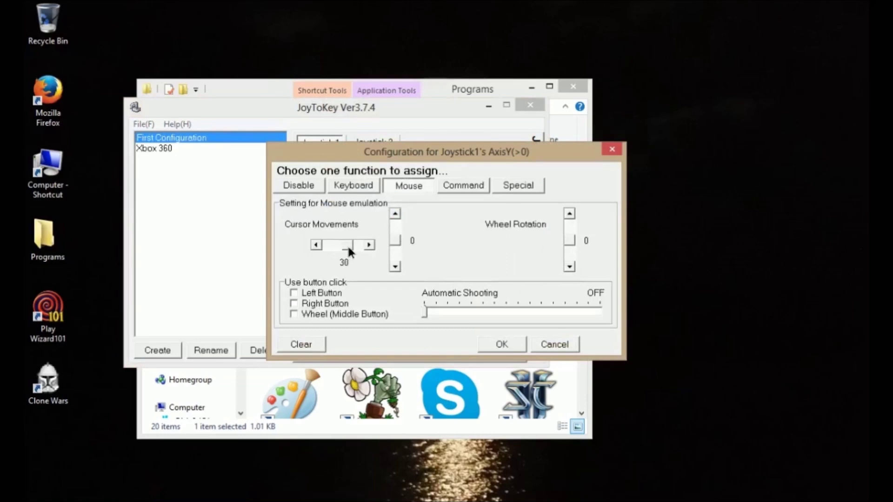
left_click_drag(343, 247, 341, 246)
left_click(315, 245)
left_click(501, 344)
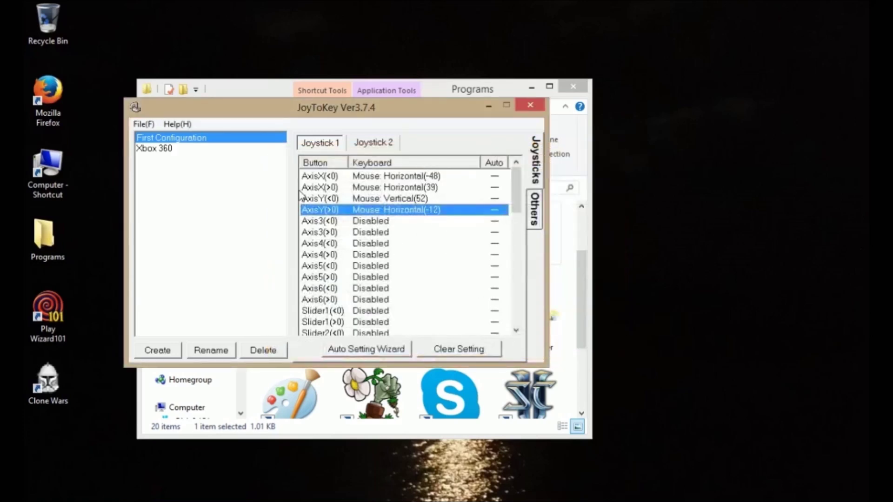
Step: Set AxisX(<0), AxisX(>0), AxisY(<0) and AxisY(>0) all to Disabled
double_click(433, 177)
left_click(301, 187)
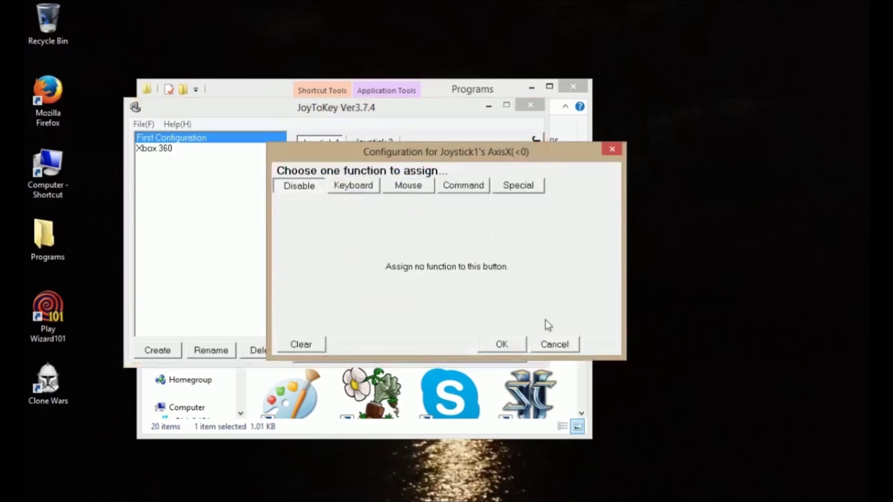
left_click(508, 342)
double_click(405, 189)
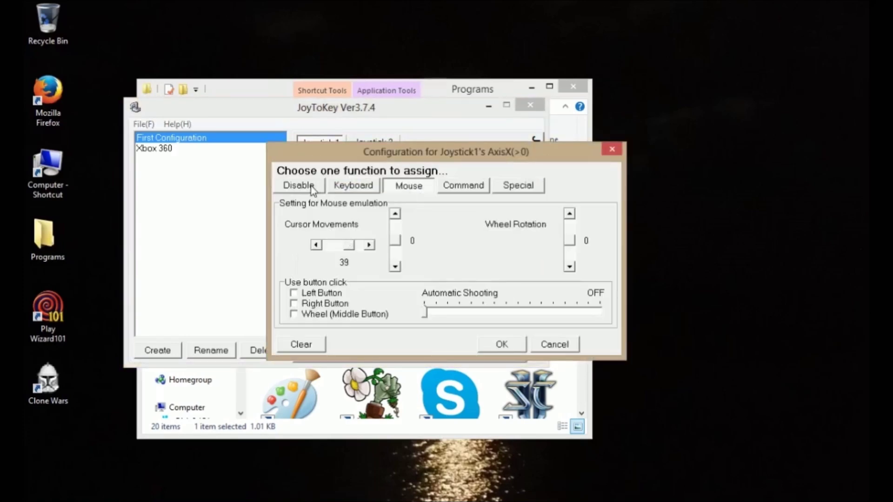
left_click(300, 186)
left_click(487, 342)
double_click(399, 199)
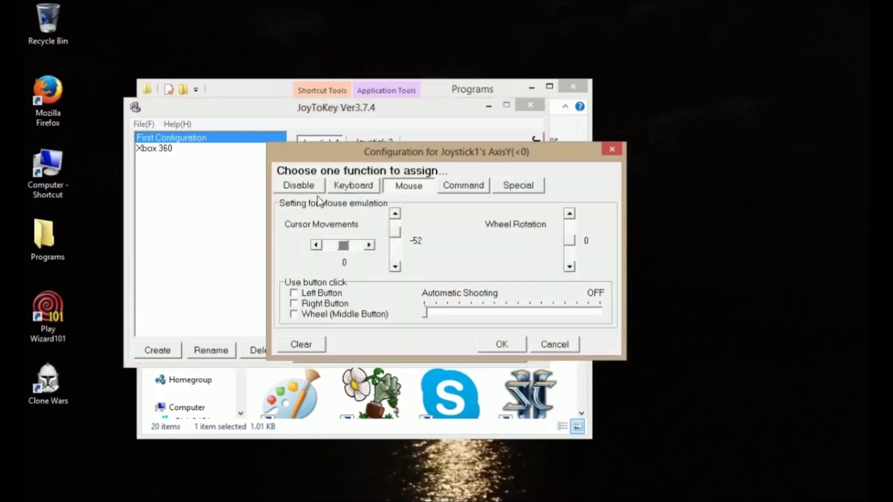
left_click(302, 186)
left_click(505, 344)
double_click(417, 212)
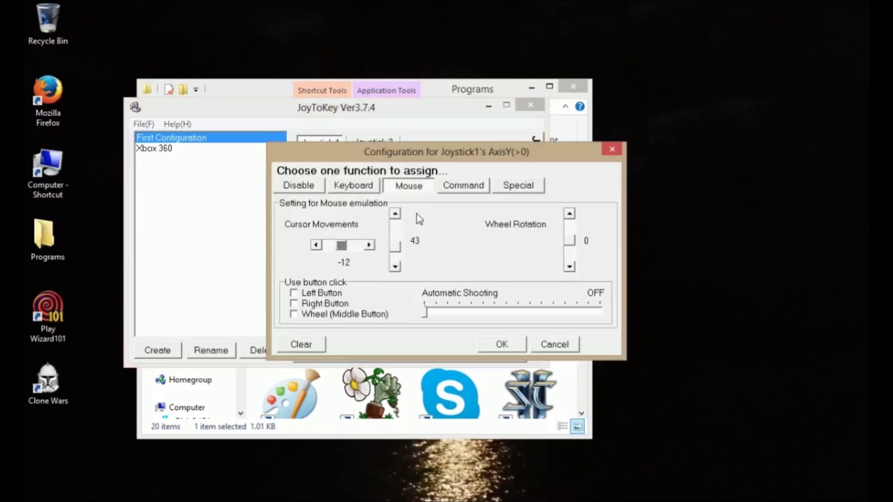
left_click(295, 187)
left_click(502, 344)
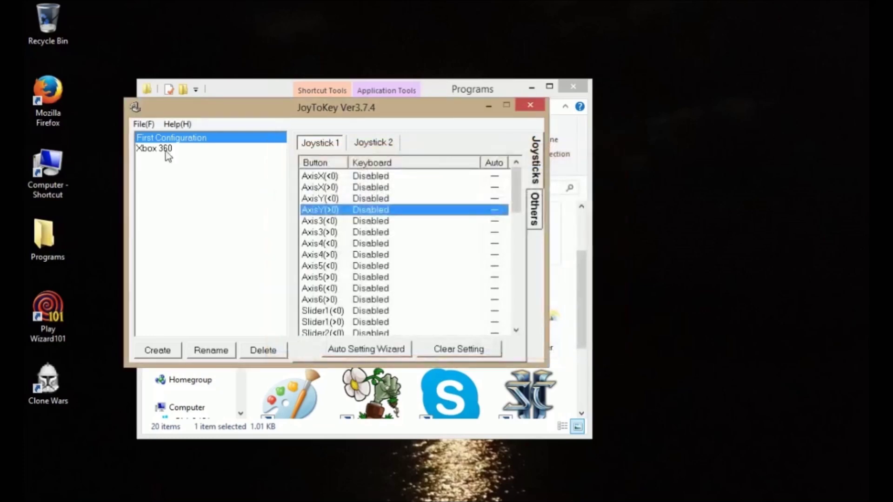
left_click(166, 149)
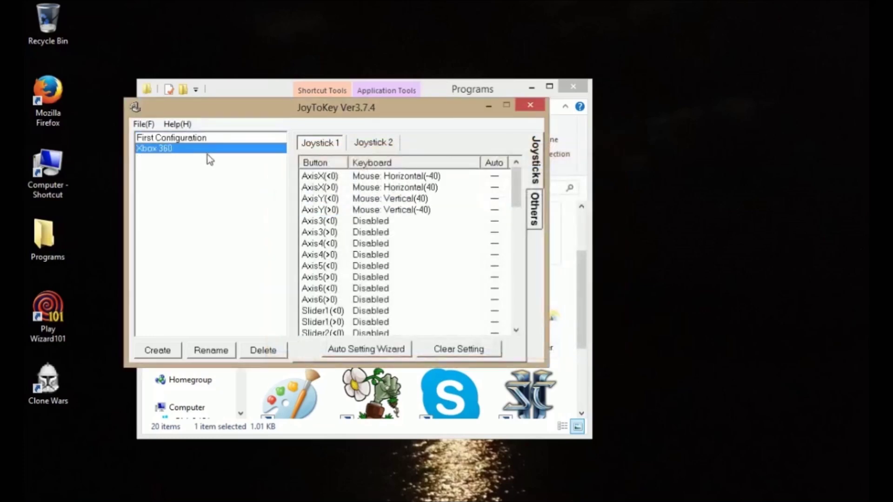
Step: Confirm the Xbox 360 axes keep mouse movement of ±40, declining Clear Setting
double_click(391, 177)
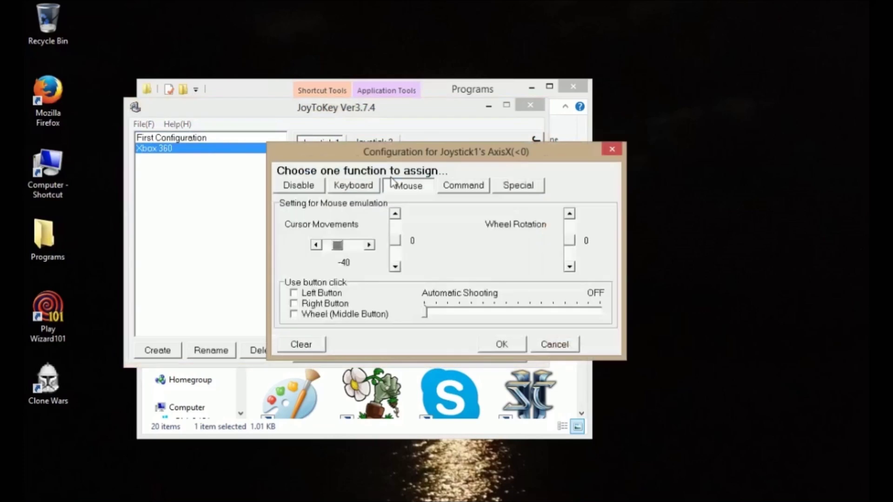
left_click(489, 344)
left_click(493, 349)
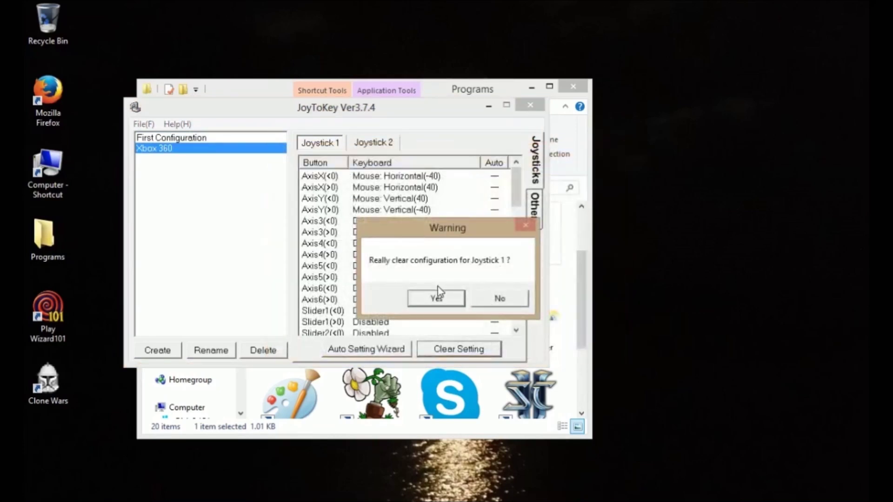
left_click(515, 295)
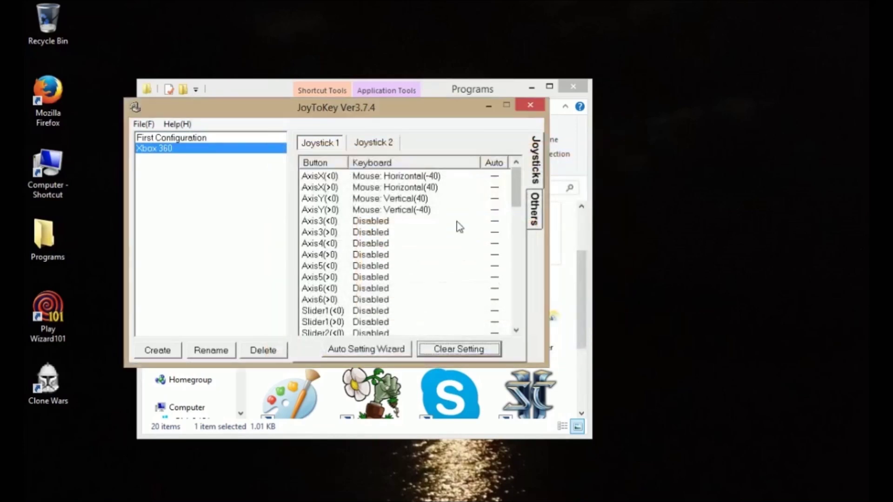
double_click(437, 188)
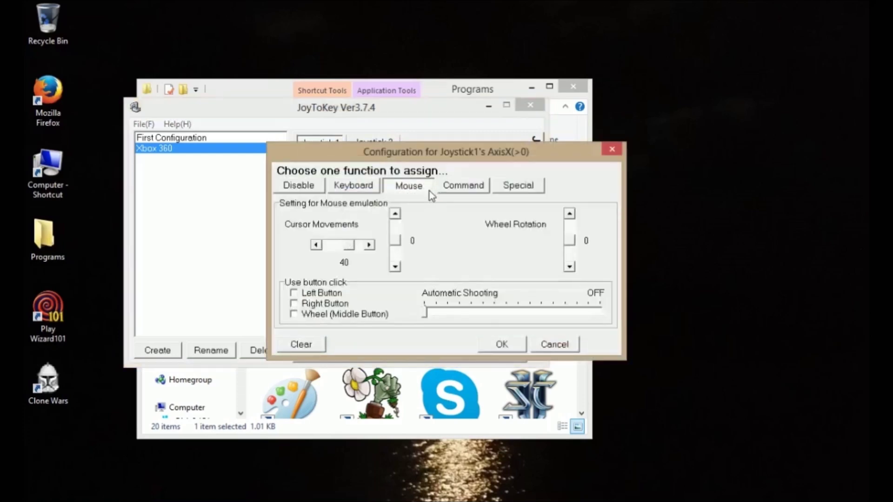
left_click(504, 344)
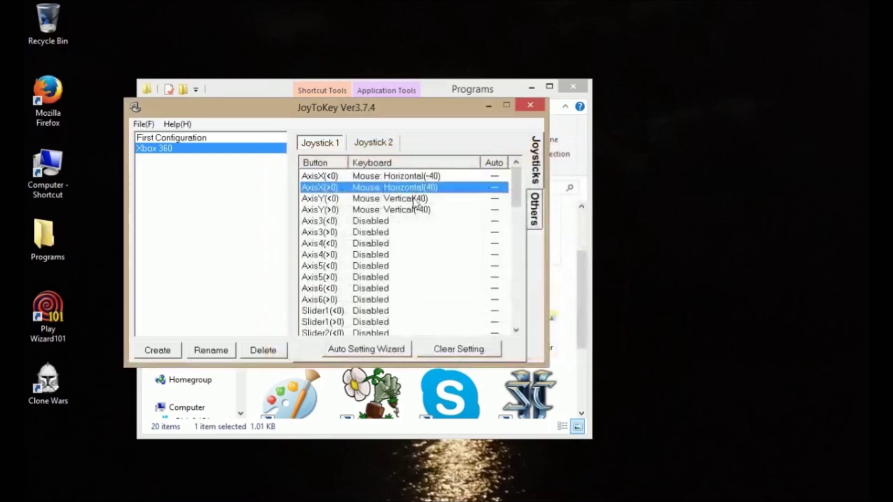
double_click(413, 199)
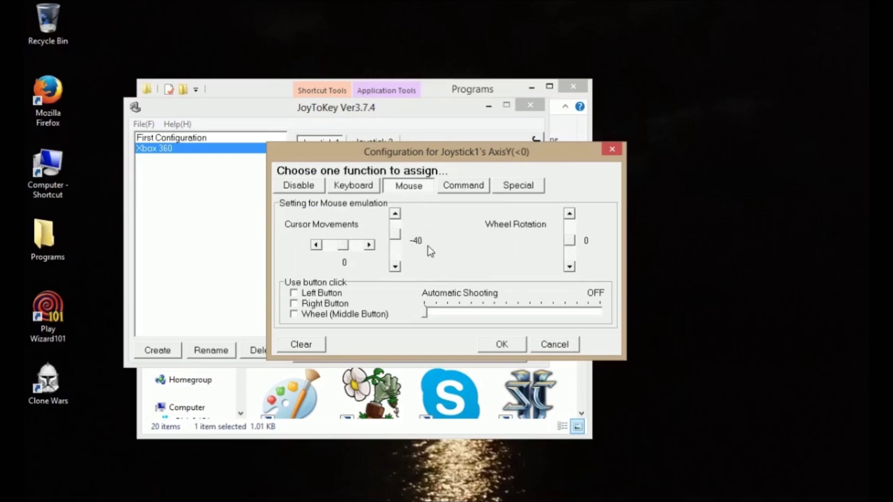
left_click(501, 345)
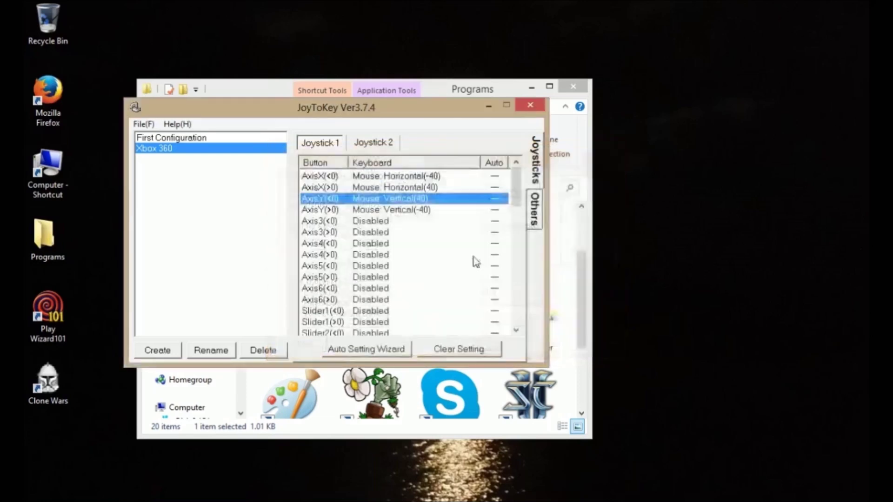
double_click(418, 213)
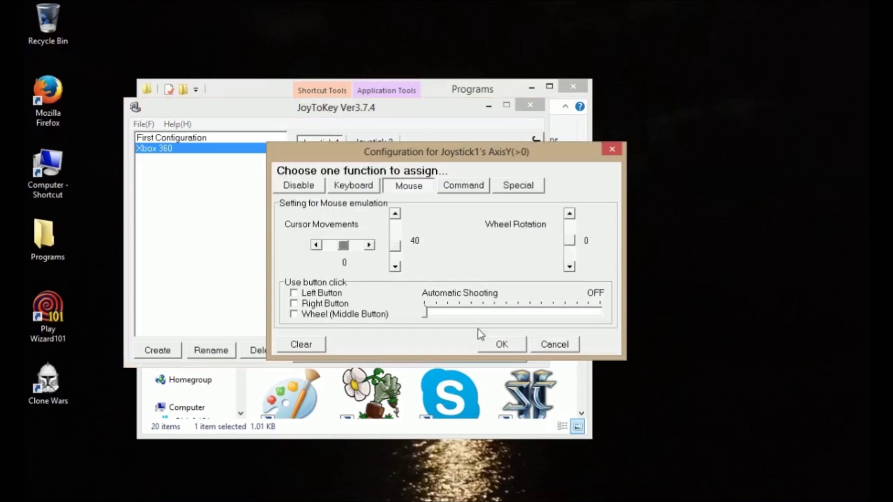
left_click(501, 345)
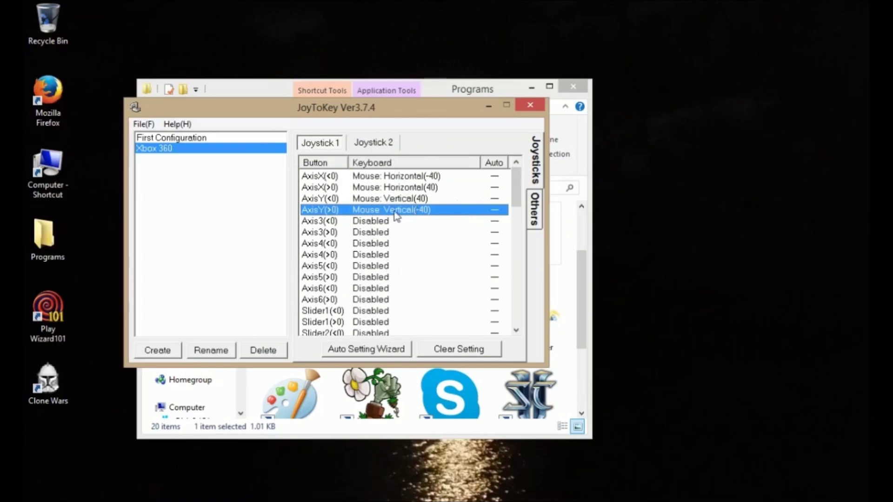
scroll(393, 225, "down", 7)
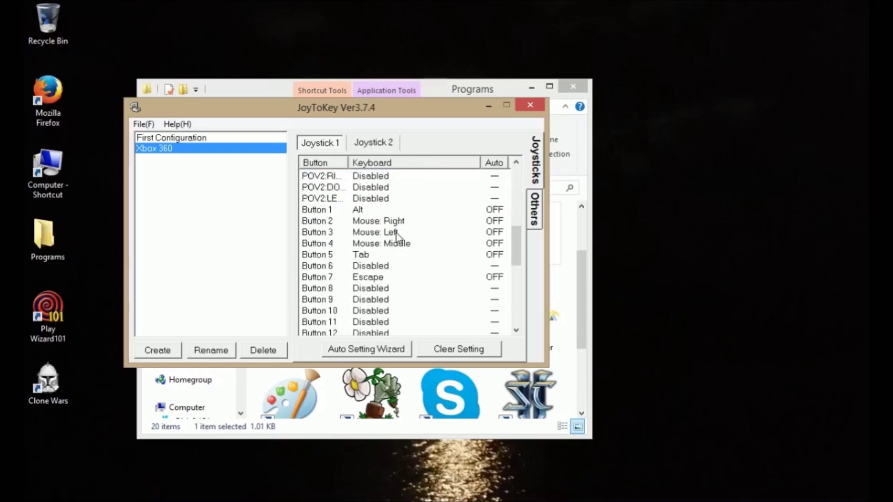
Step: Review buttons: 1 Alt, 2 right click, 3 left click, 4 middle click, 5 Tab, 7 Escape
left_click(374, 211)
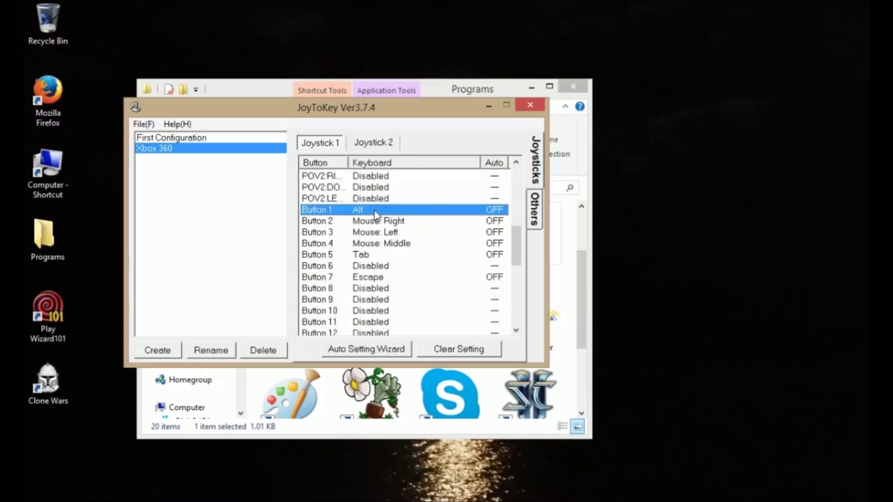
left_click(385, 224)
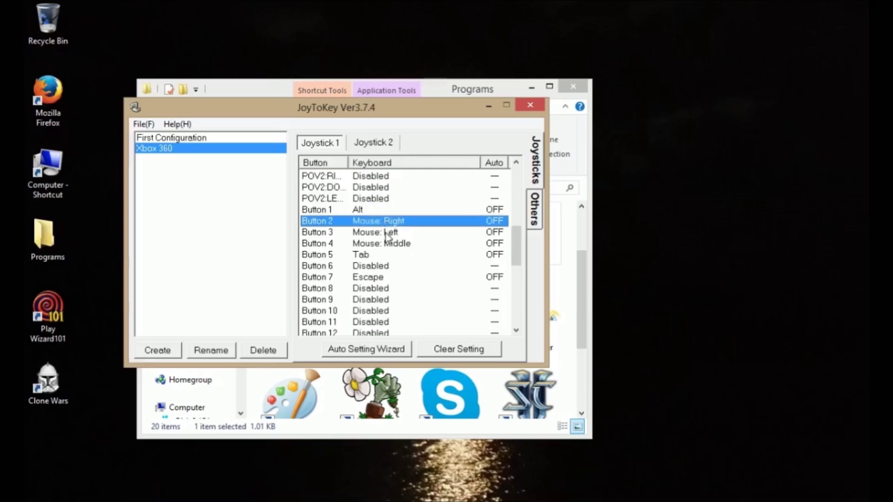
left_click(386, 232)
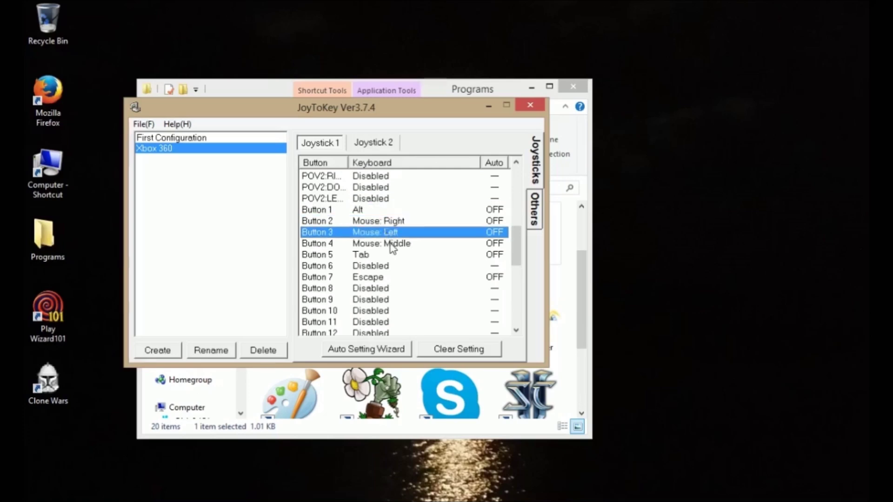
left_click(391, 244)
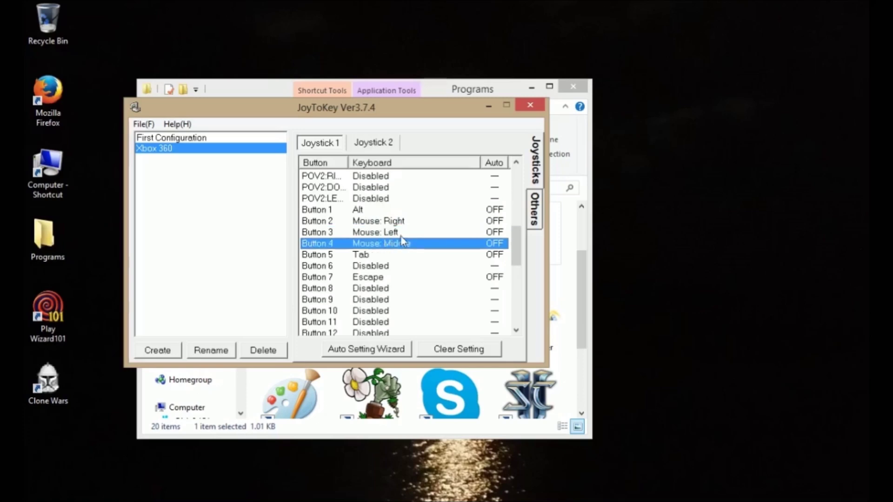
left_click(377, 256)
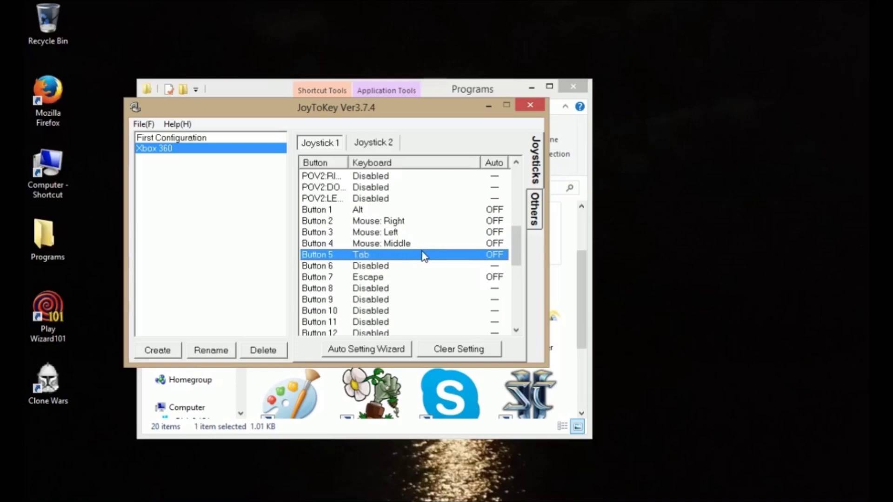
left_click(381, 279)
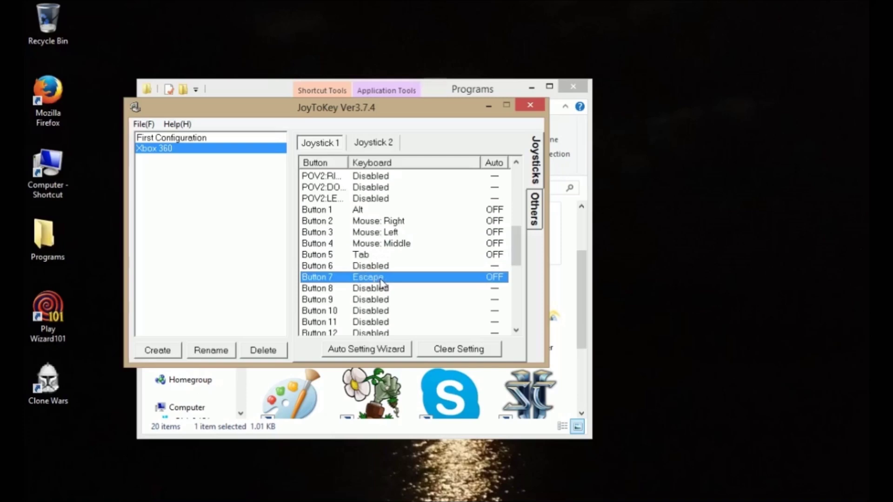
Step: Scroll through the Joystick 1 list, then minimize JoyToKey so it keeps running
scroll(380, 282, "down", 7)
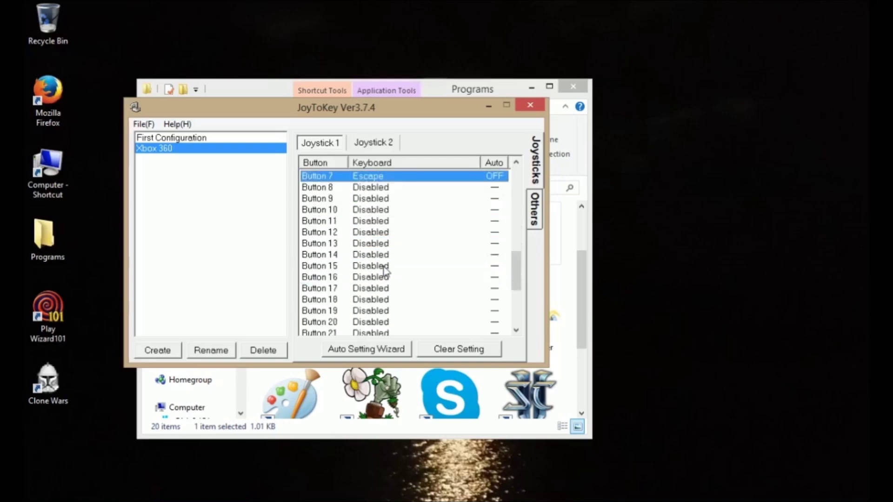
scroll(381, 283, "up", 11)
scroll(381, 285, "down", 3)
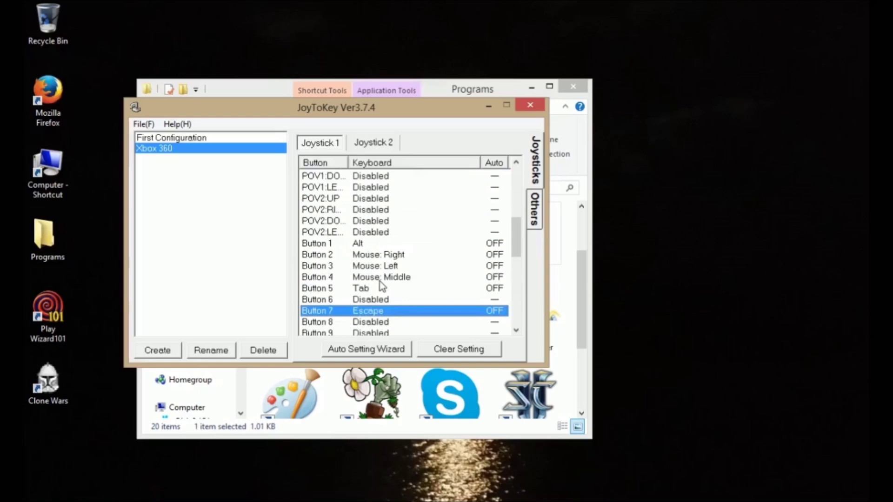
scroll(380, 281, "up", 6)
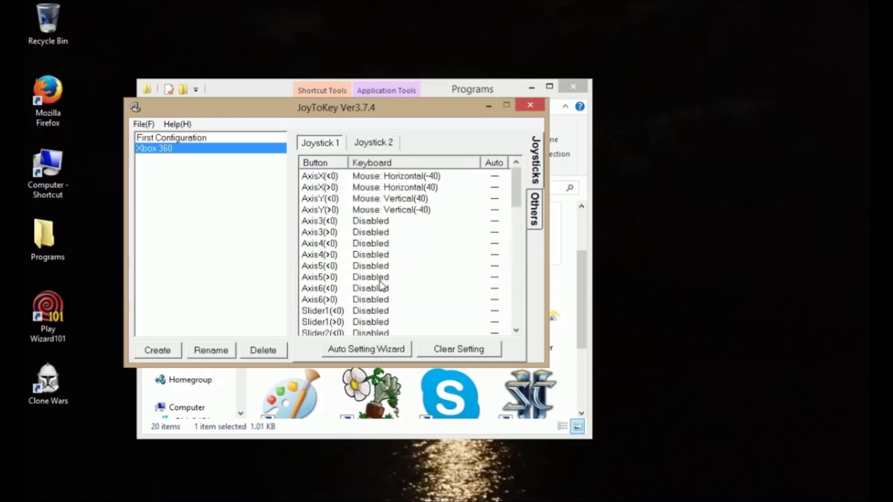
left_click(489, 106)
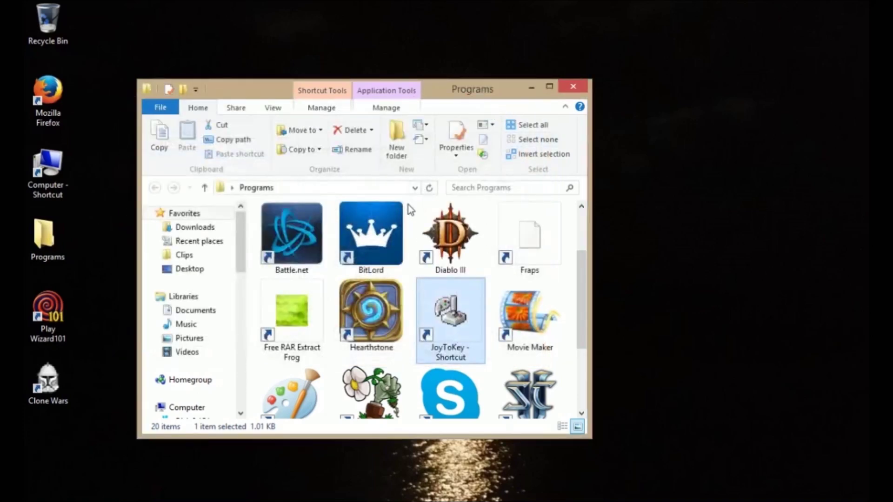
Step: Check the hidden tray icons to confirm JoyToKey is still running
left_click(573, 307)
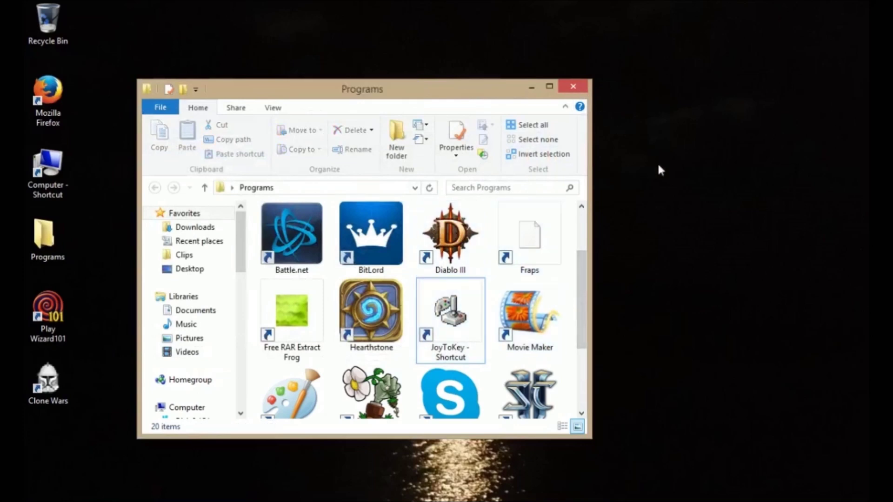
mouse_move(828, 500)
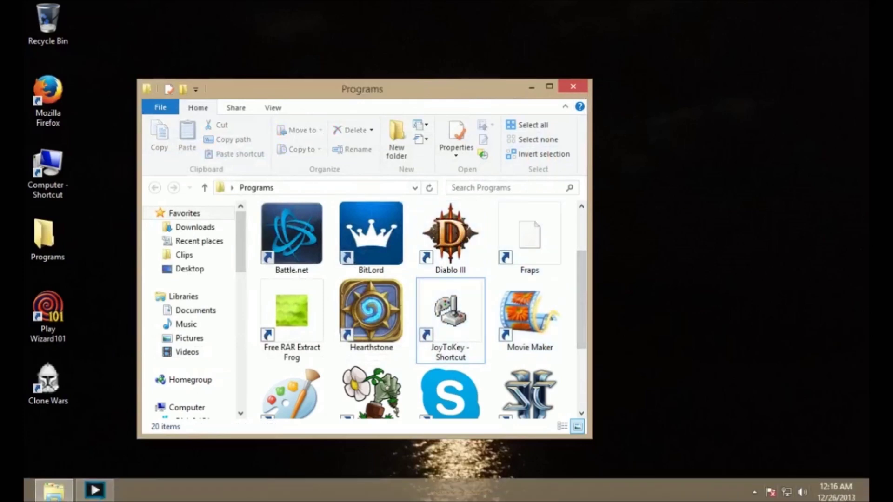
left_click(754, 492)
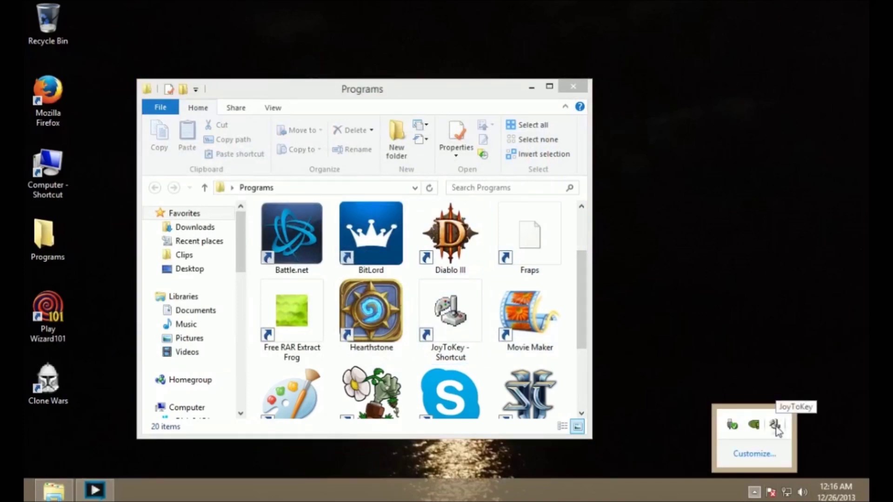
left_click(726, 308)
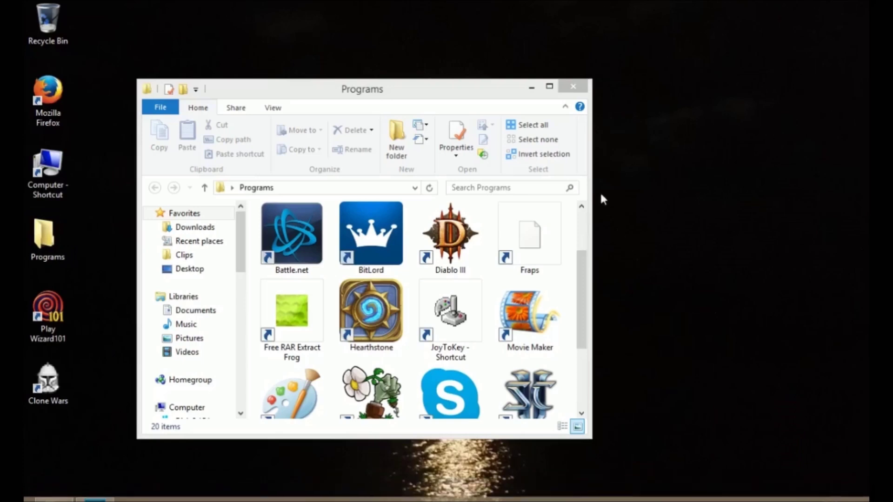
Step: Close the Programs folder and reopen it from its desktop icon
left_click(574, 90)
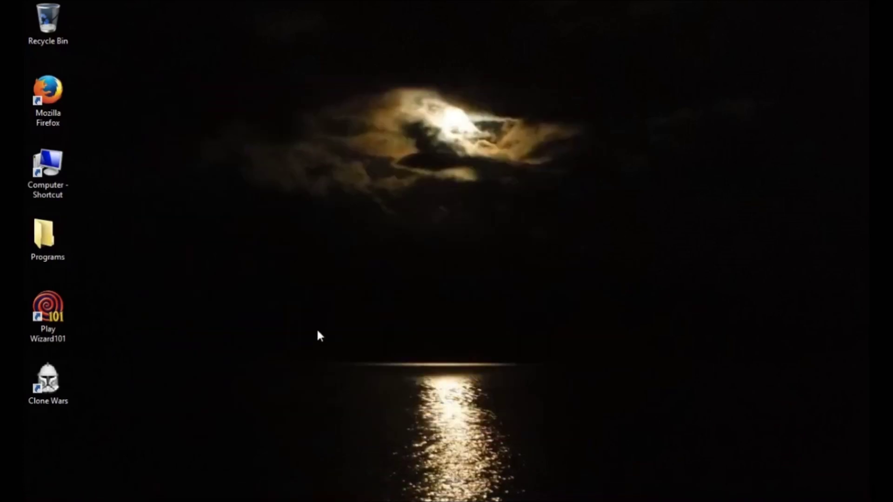
left_click(754, 492)
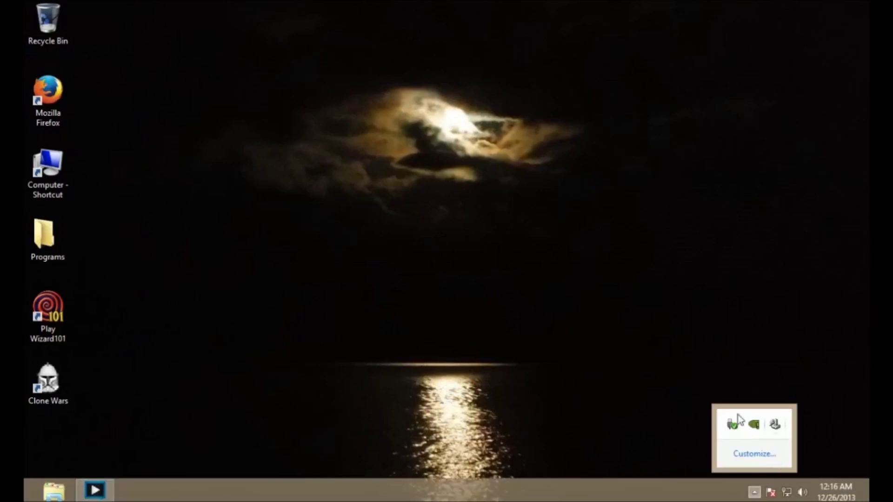
left_click(663, 326)
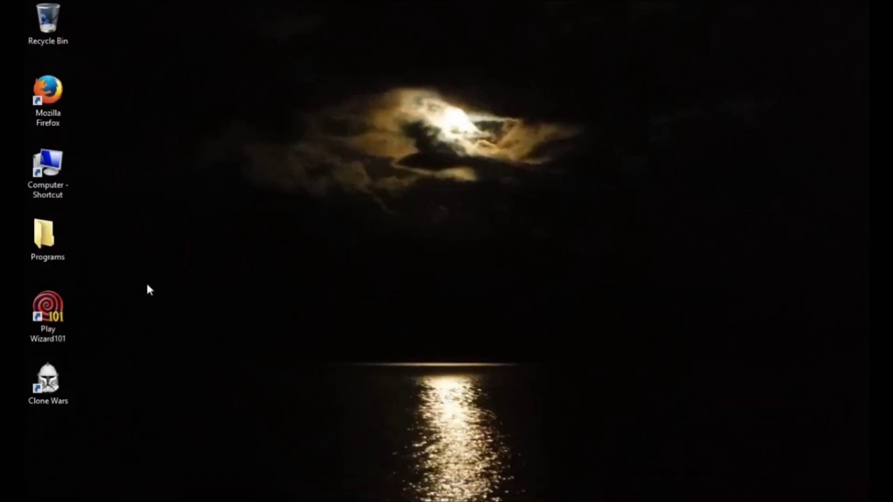
double_click(44, 237)
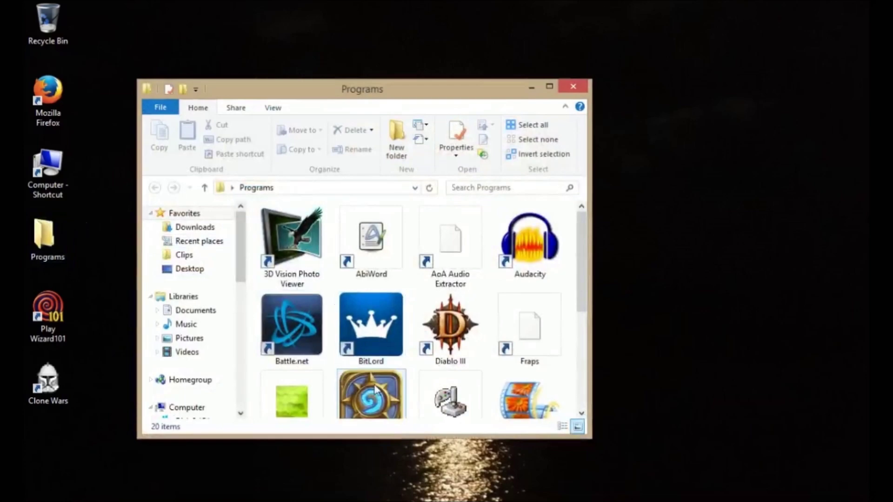
Step: Bring Hearthstone forward and start a Practice game: Custom Shaman deck versus Mage
left_click(110, 495)
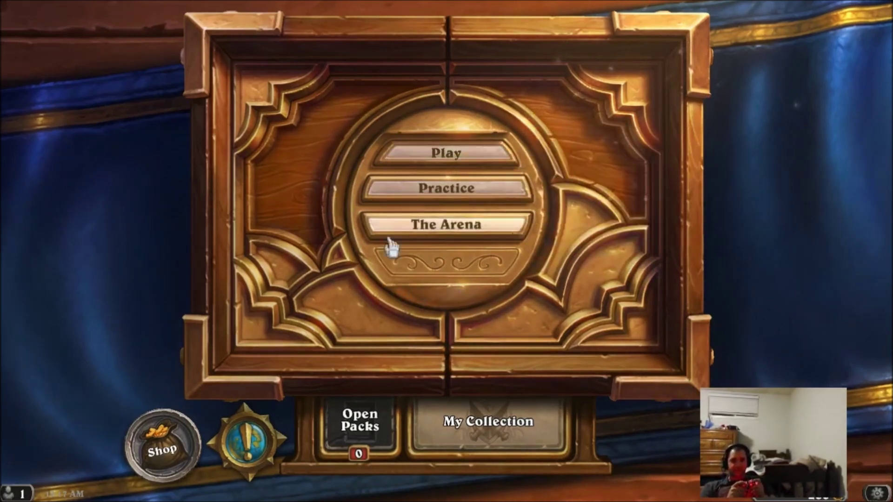
left_click(466, 191)
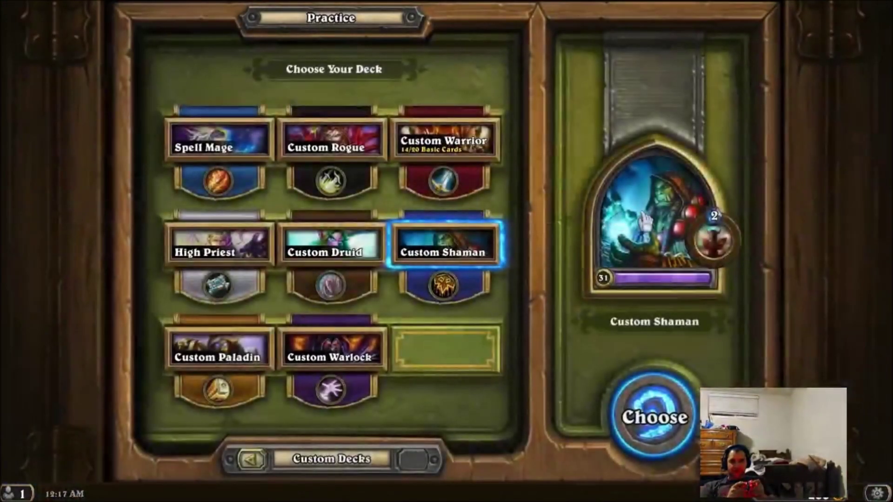
left_click(654, 421)
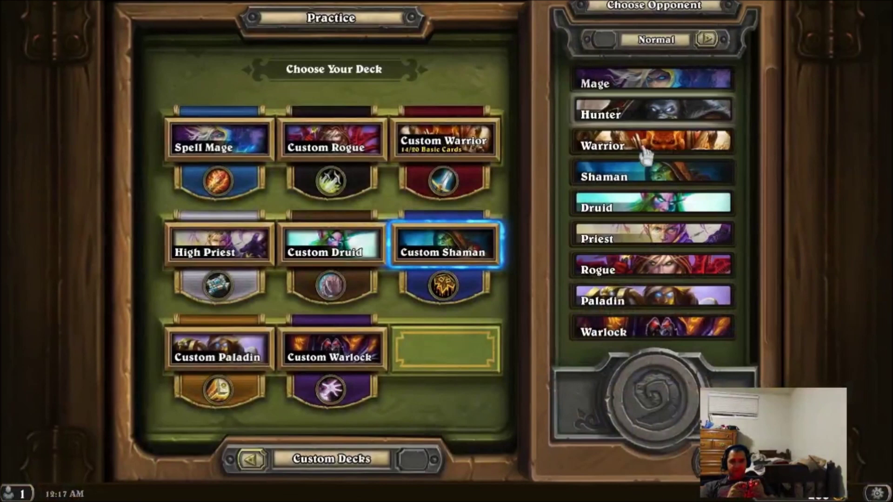
left_click(633, 83)
left_click(656, 398)
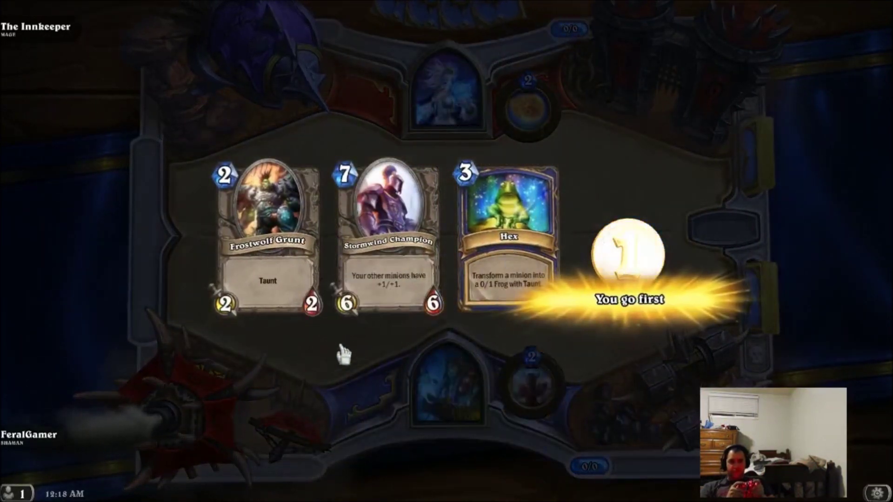
Step: Mulligan Stormwind Champion, keep the rest of the hand, and end the first turn
left_click(474, 270)
left_click(452, 402)
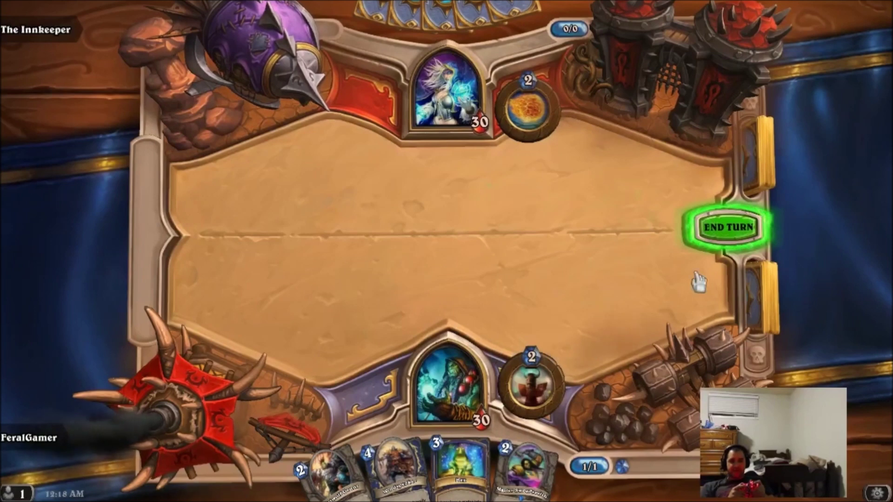
left_click(728, 228)
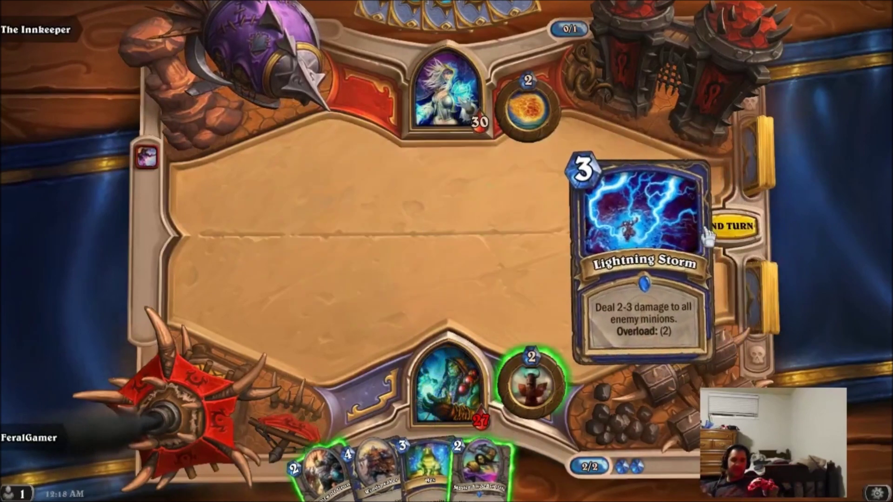
Step: Play Master Swordsmith from the hand onto the board
mouse_move(483, 460)
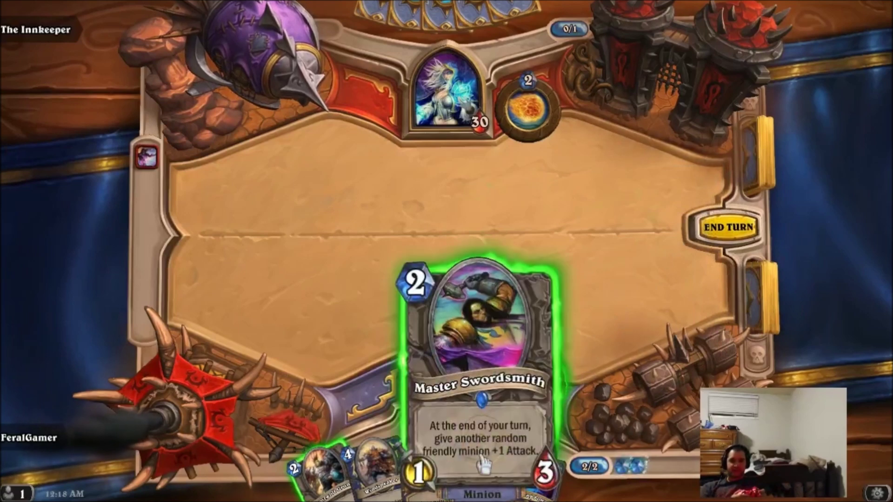
left_click_drag(461, 474, 445, 260)
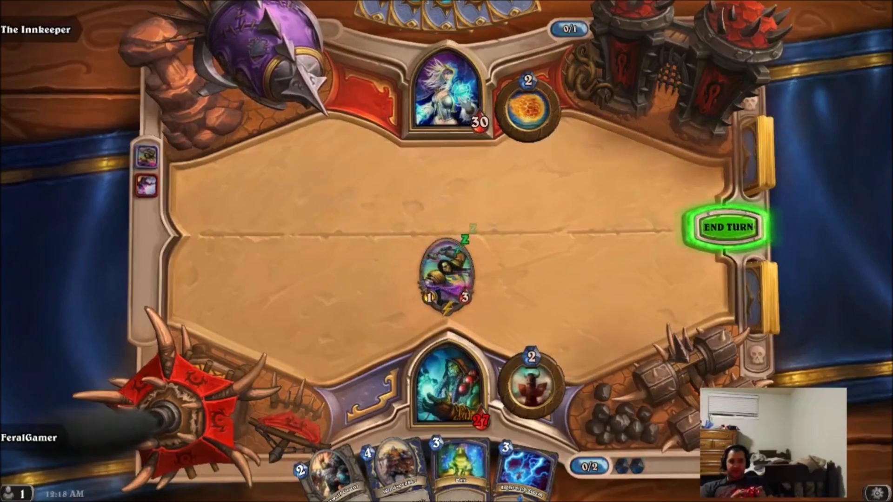
left_click(664, 80)
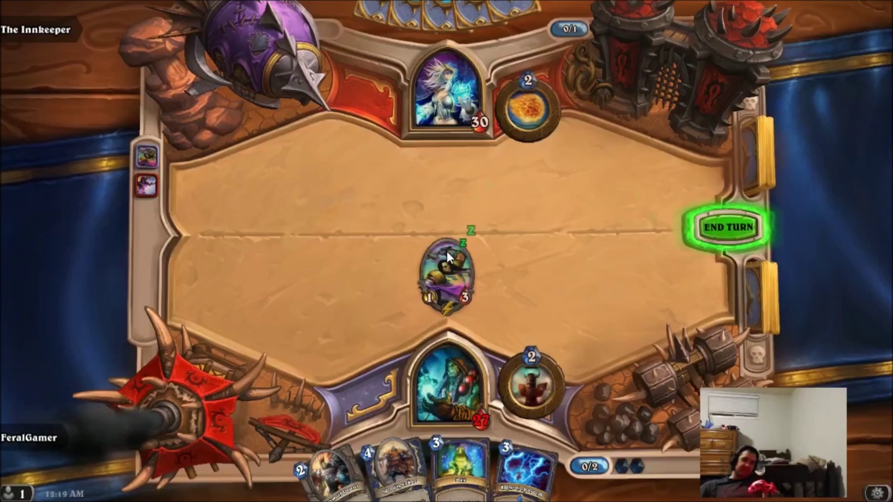
mouse_move(446, 250)
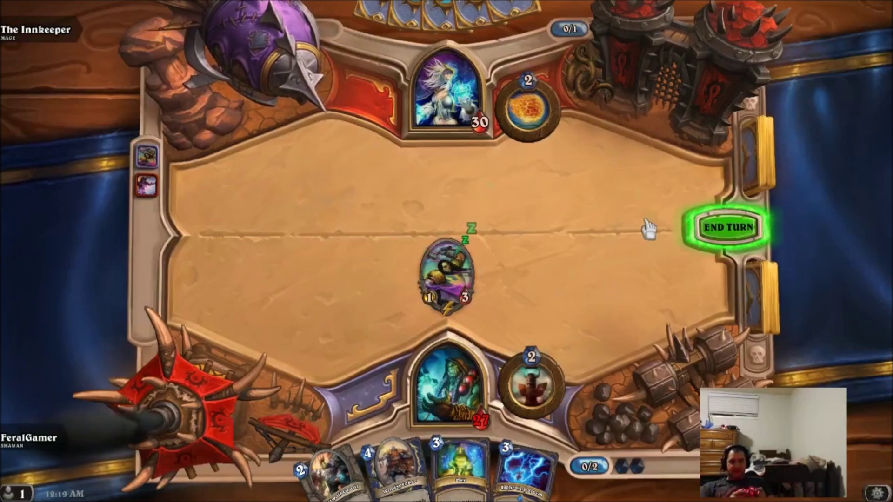
Step: Open Hearthstone's in-game menu mid-match with Escape
key("Escape")
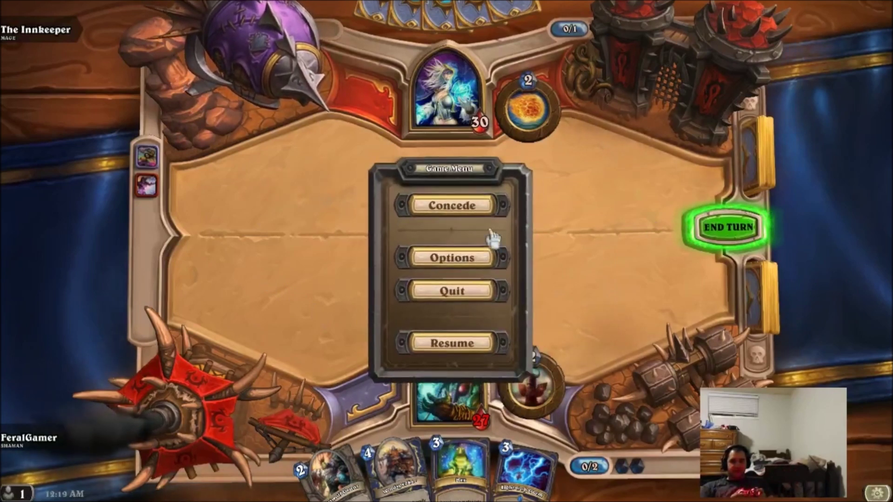